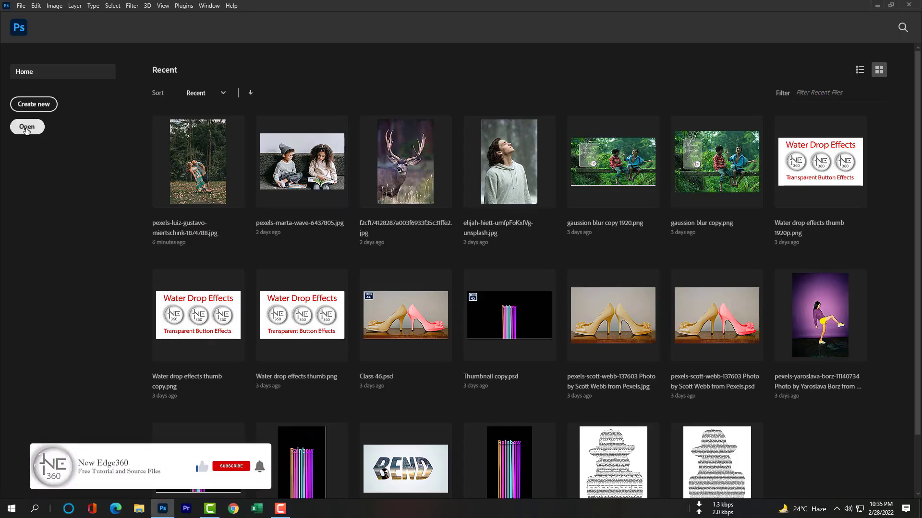
Choose the forest couple photo pexels-luiz-gustavo-miertschink-1874788.jpg from disk to open.
{"action": "left_click", "coordinate": [27, 128]}
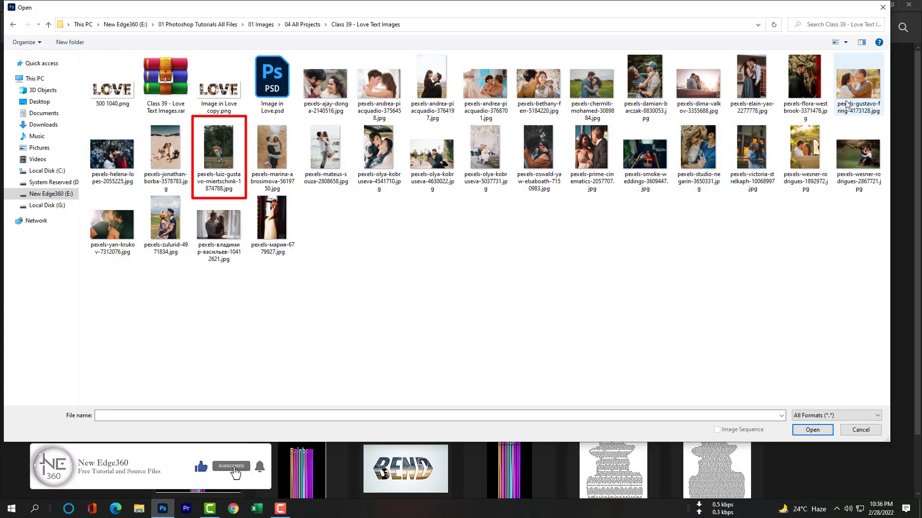
{"action": "left_click", "coordinate": [220, 162]}
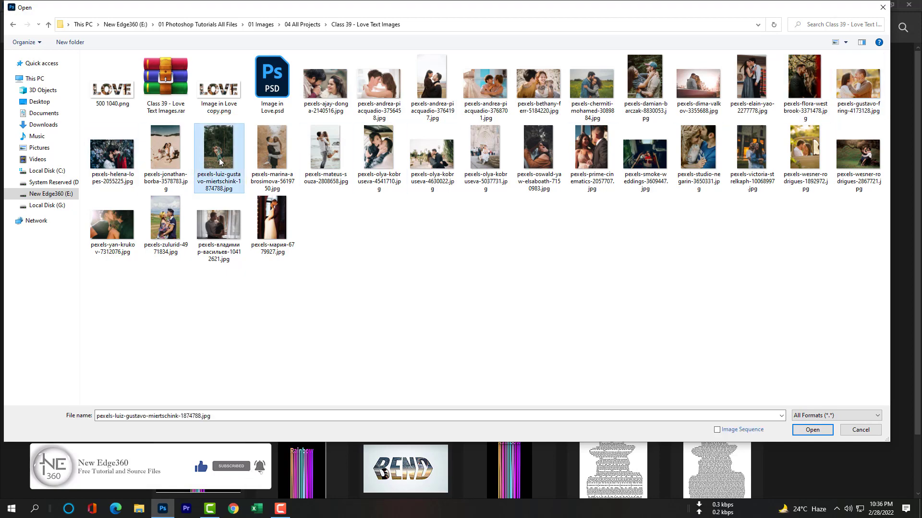
Fit the opened photo to the window, unlock the Background layer and rename it BG.
{"action": "left_click", "coordinate": [812, 430]}
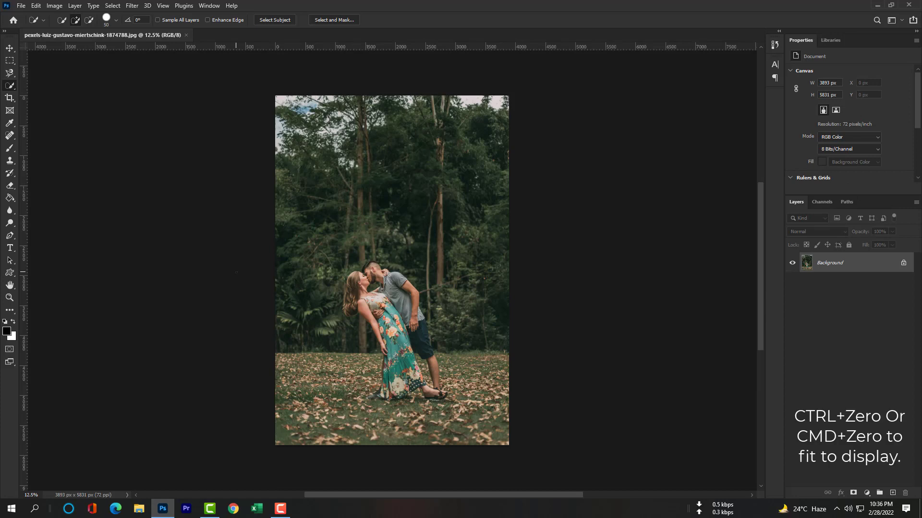
{"action": "key", "text": "ctrl+0"}
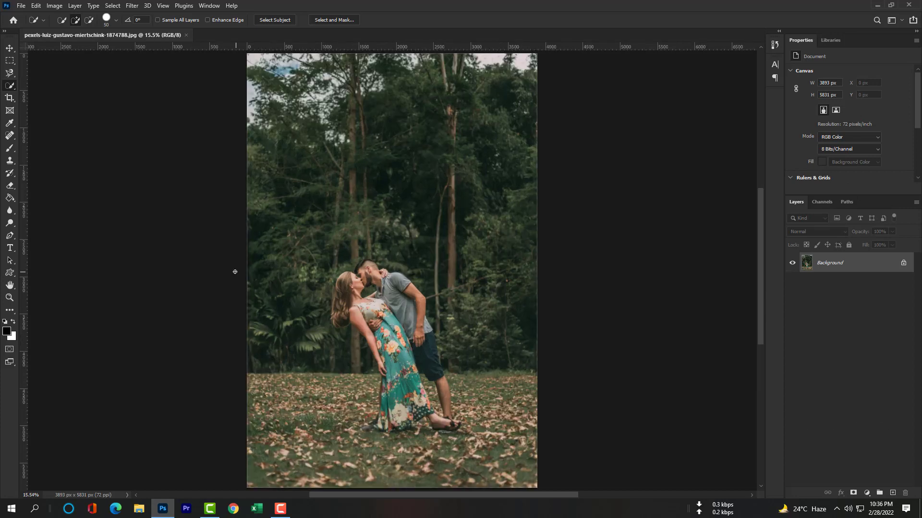
{"action": "left_click", "coordinate": [905, 266]}
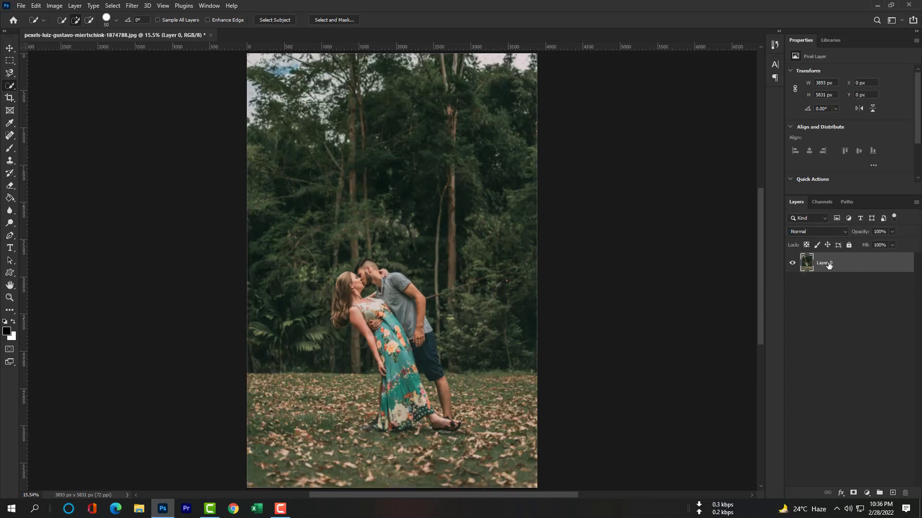
{"action": "double_click", "coordinate": [825, 262]}
{"action": "type", "text": "BG"}
{"action": "key", "text": "Return"}
{"action": "right_click", "coordinate": [10, 85]}
Keep the Quick Selection tool active for selecting the couple.
{"action": "left_click", "coordinate": [34, 94]}
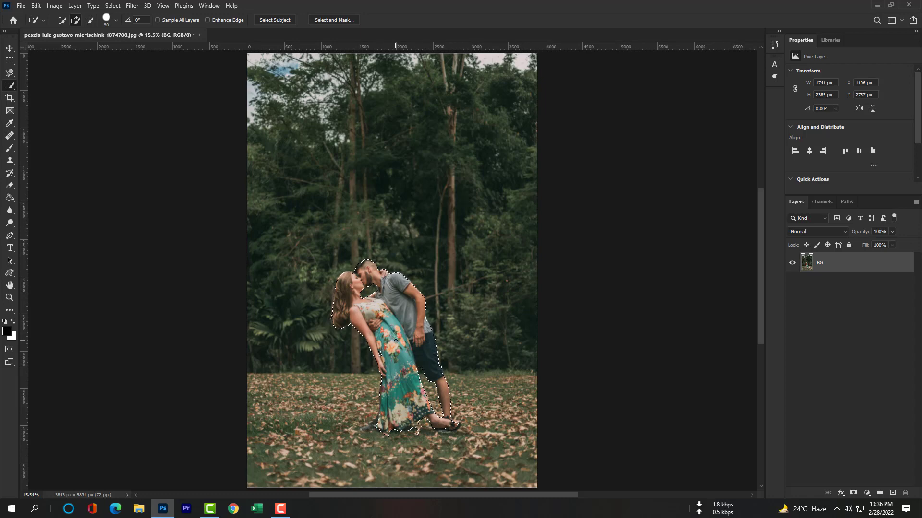
{"action": "scroll", "coordinate": [388, 348], "scroll_direction": "up", "scroll_amount": 1}
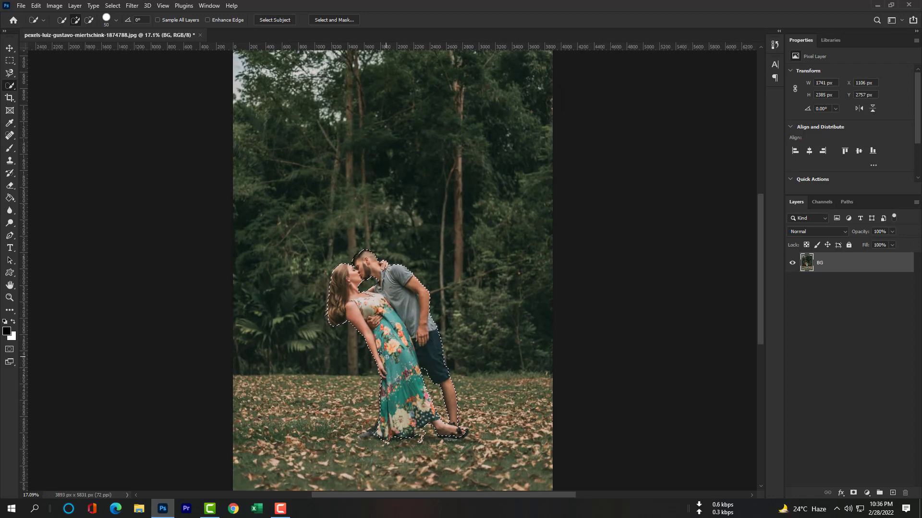
{"action": "scroll", "coordinate": [387, 352], "scroll_direction": "up", "scroll_amount": 1}
{"action": "scroll", "coordinate": [385, 355], "scroll_direction": "up", "scroll_amount": 2}
{"action": "scroll", "coordinate": [386, 358], "scroll_direction": "up", "scroll_amount": 1}
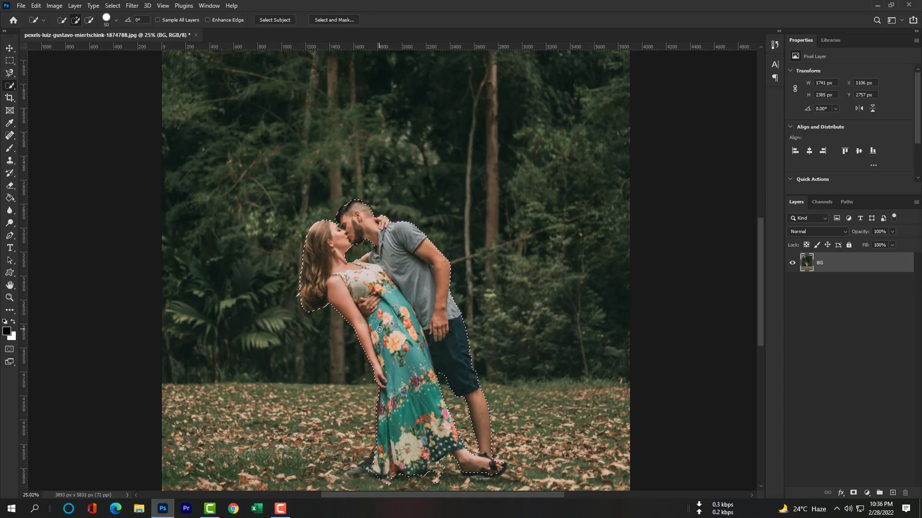
{"action": "scroll", "coordinate": [380, 329], "scroll_direction": "down", "scroll_amount": 3}
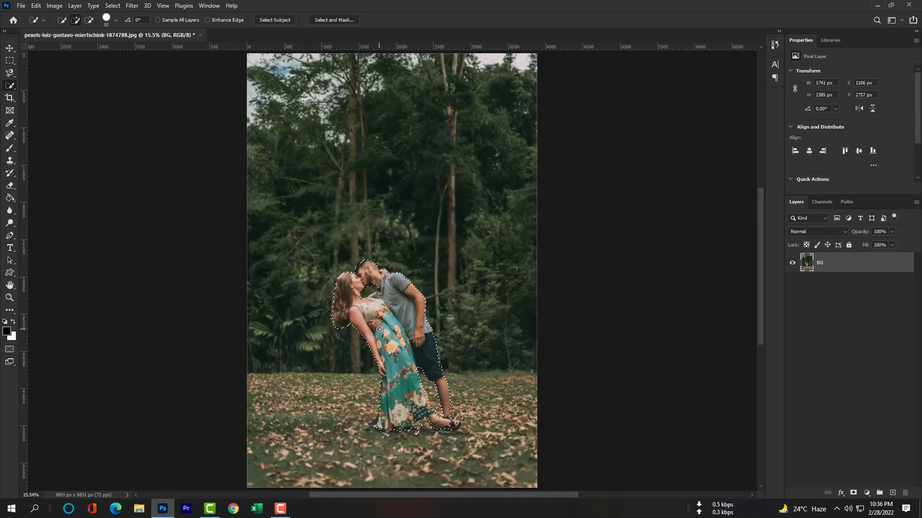
Invert the selection, copy the background to a new layer (Ctrl+J) and name it Subject removed.
{"action": "key", "text": "ctrl+shift+i"}
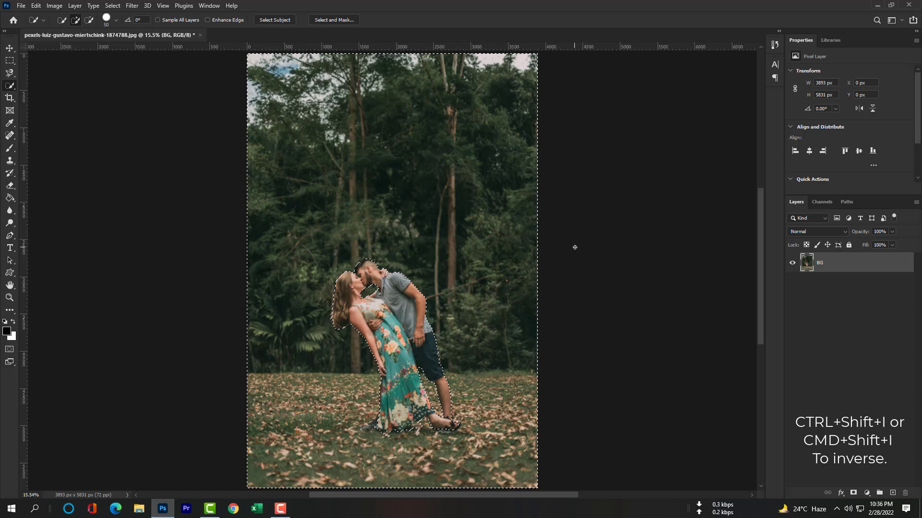
{"action": "key", "text": "ctrl+j"}
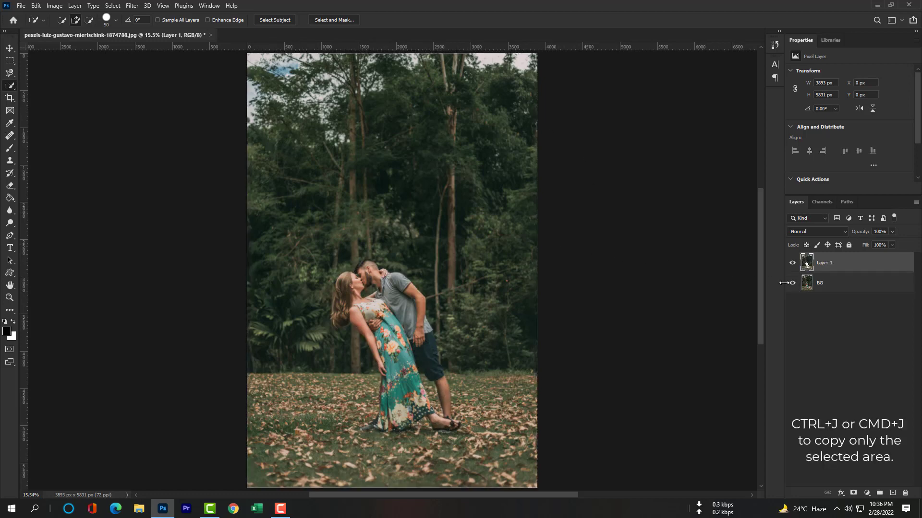
{"action": "left_click", "coordinate": [793, 284]}
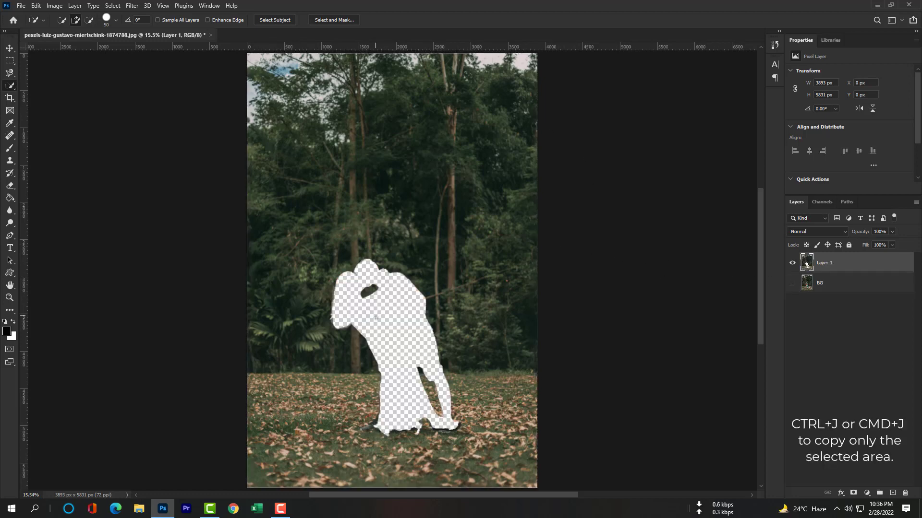
{"action": "left_click", "coordinate": [792, 283]}
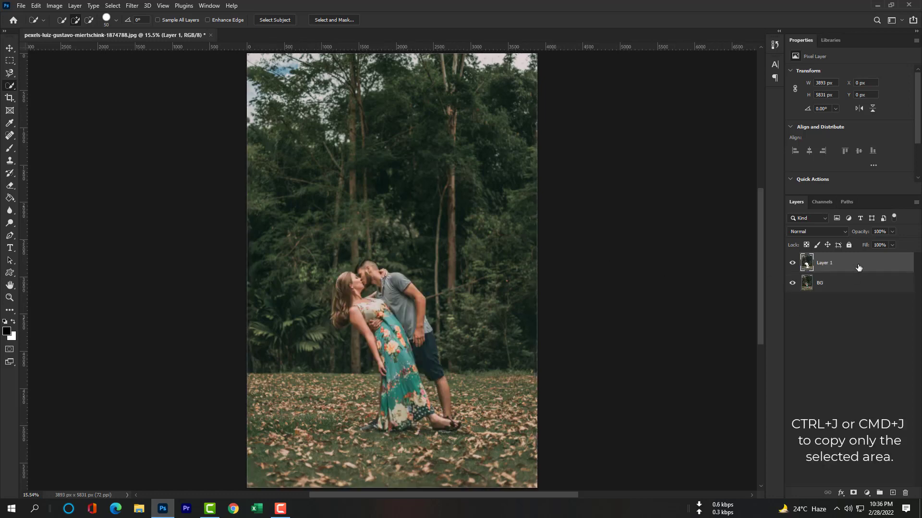
{"action": "double_click", "coordinate": [824, 264]}
{"action": "type", "text": "Subjec"}
{"action": "type", "text": "t removed"}
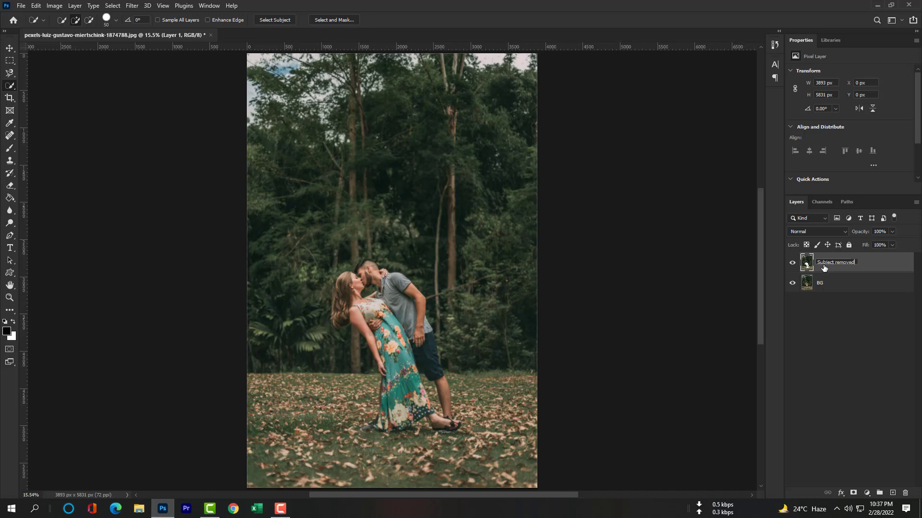
{"action": "key", "text": "Return"}
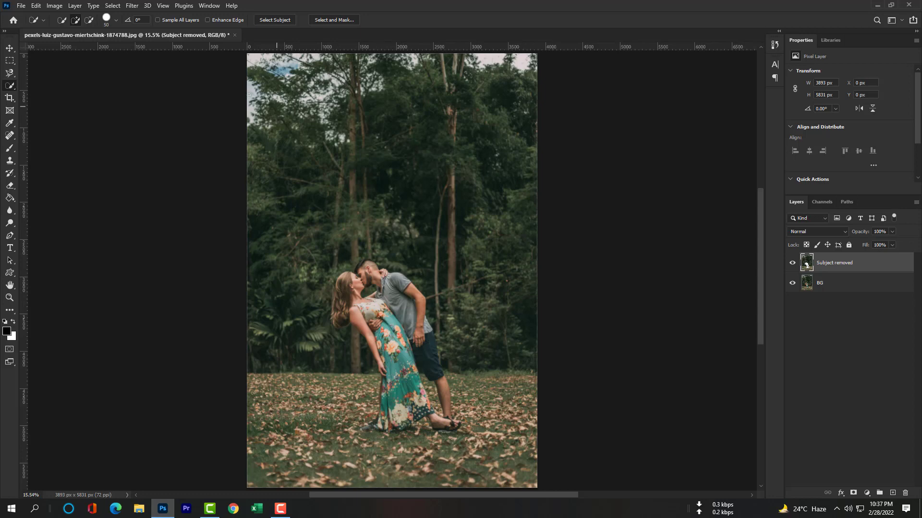
Preview Gaussian Blur at radii 27.7, 2.7, a much stronger value and 179.1, then cancel it.
{"action": "left_click", "coordinate": [132, 6]}
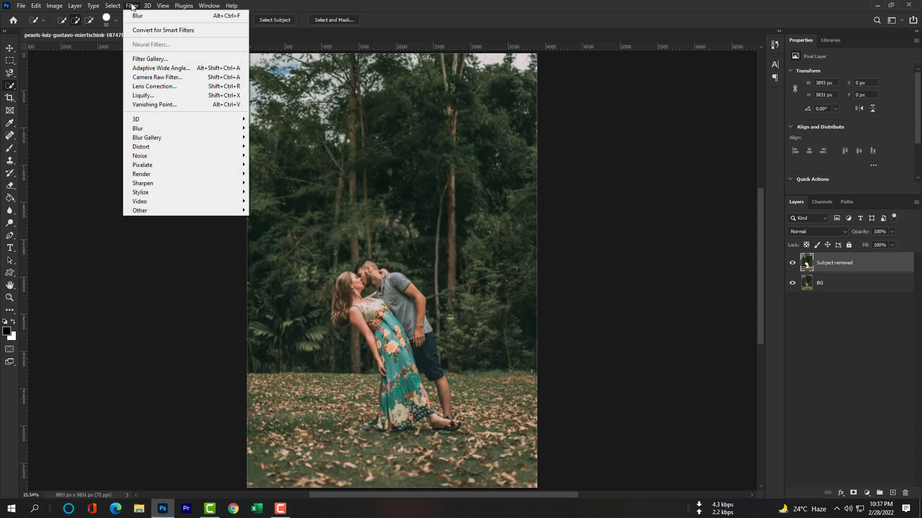
{"action": "mouse_move", "coordinate": [184, 129]}
{"action": "left_click", "coordinate": [271, 164]}
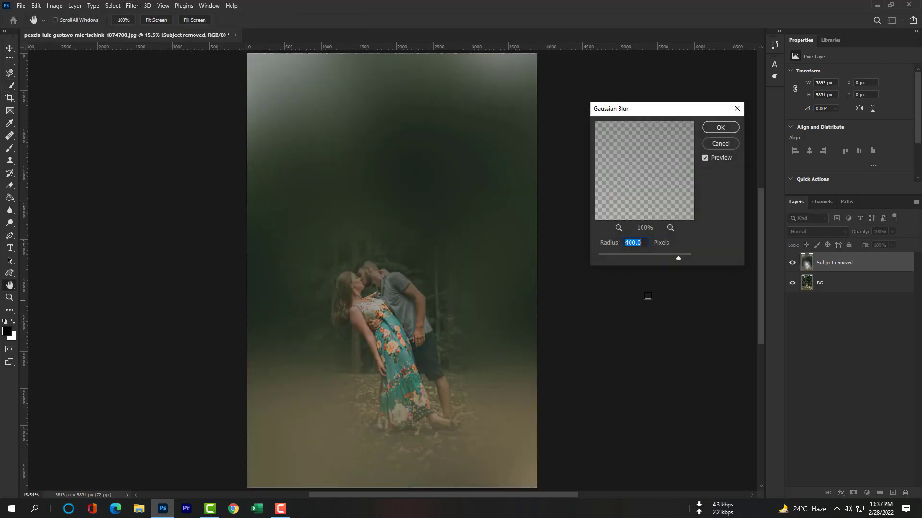
{"action": "left_click", "coordinate": [642, 255]}
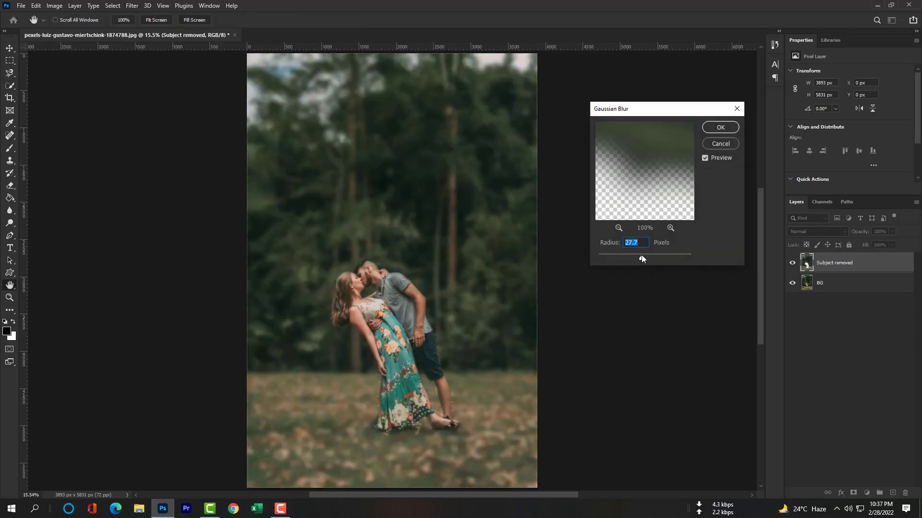
{"action": "left_click", "coordinate": [612, 256]}
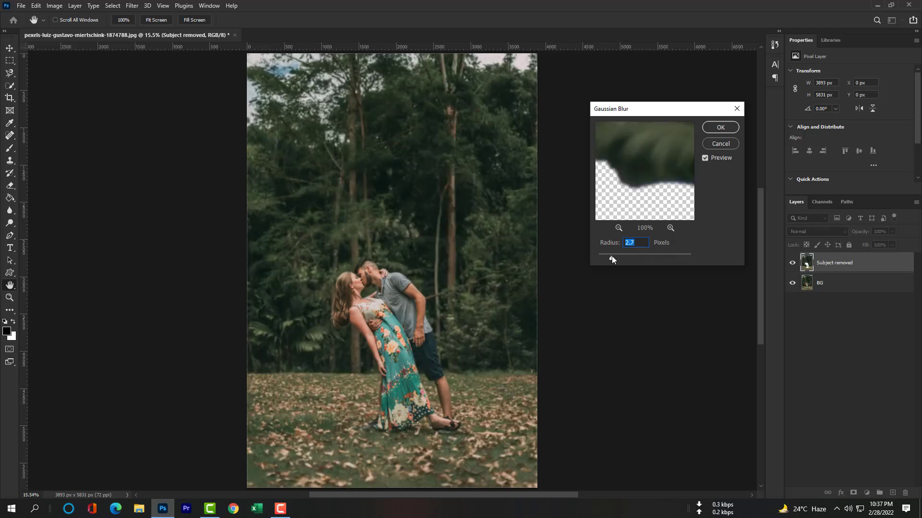
{"action": "left_click_drag", "start_coordinate": [621, 256], "coordinate": [686, 256]}
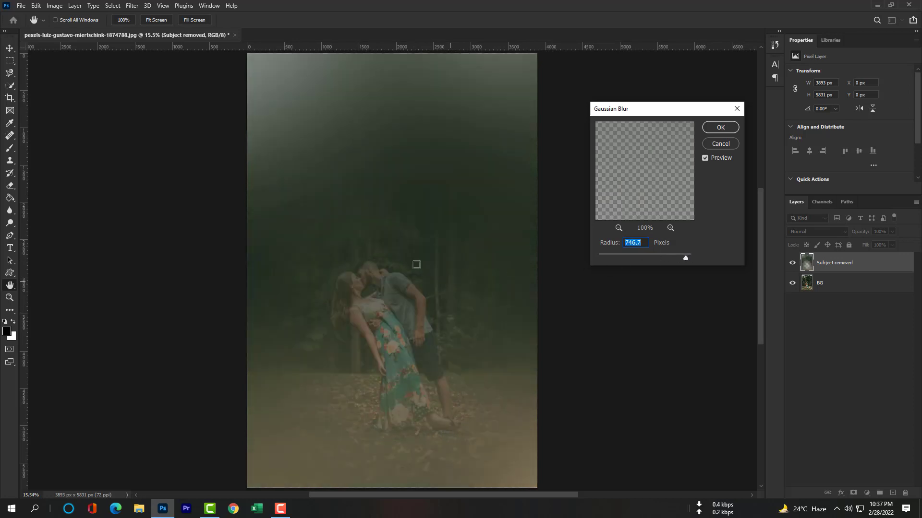
{"action": "left_click", "coordinate": [671, 256]}
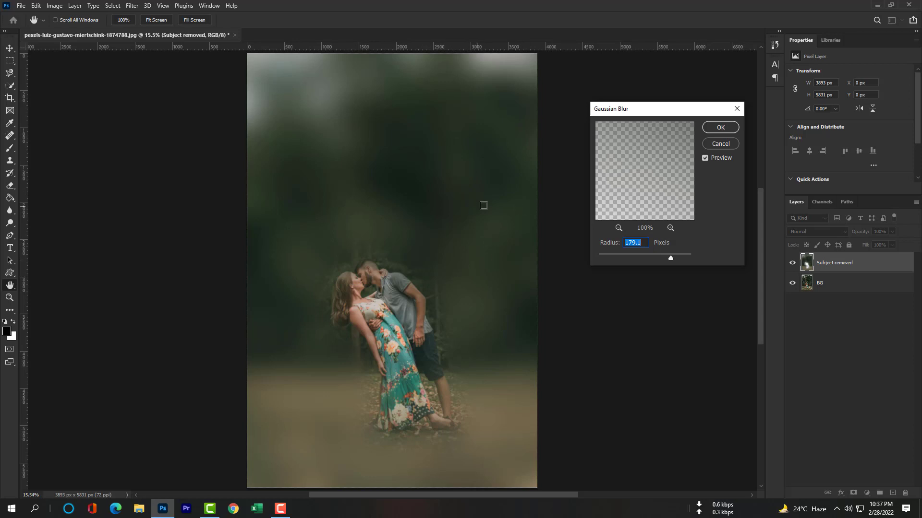
{"action": "left_click", "coordinate": [723, 146]}
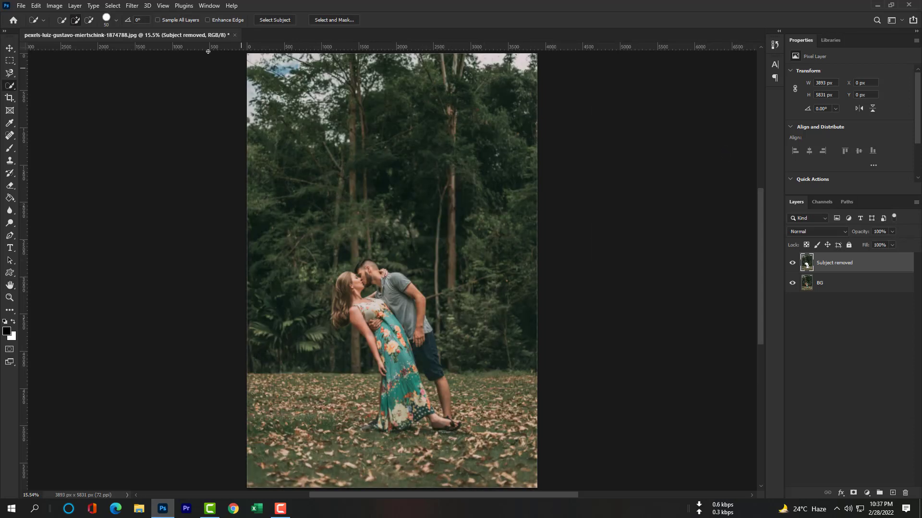
{"action": "left_click", "coordinate": [132, 6]}
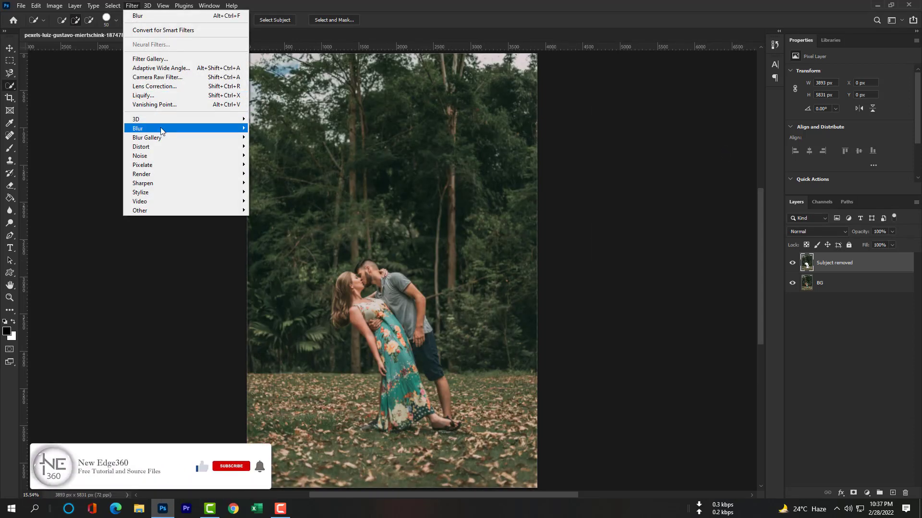
{"action": "mouse_move", "coordinate": [184, 128]}
{"action": "left_click", "coordinate": [273, 184]}
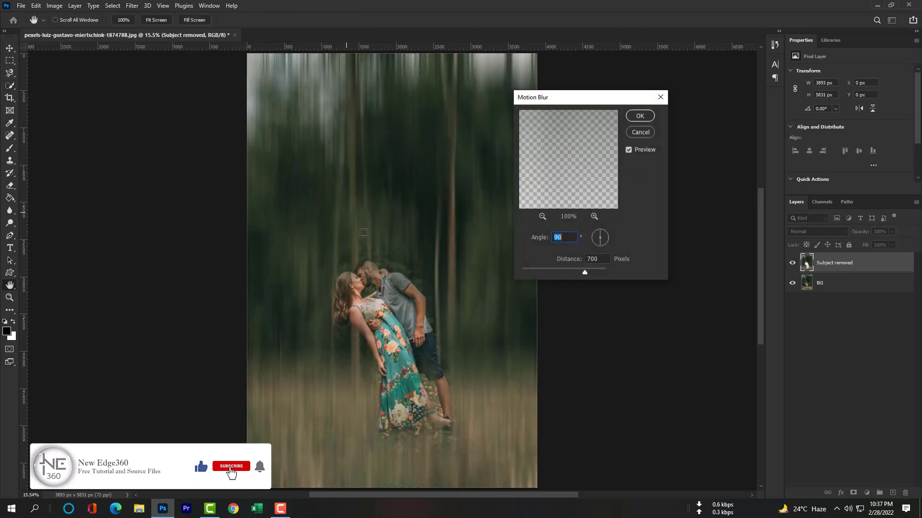
{"action": "left_click", "coordinate": [607, 245]}
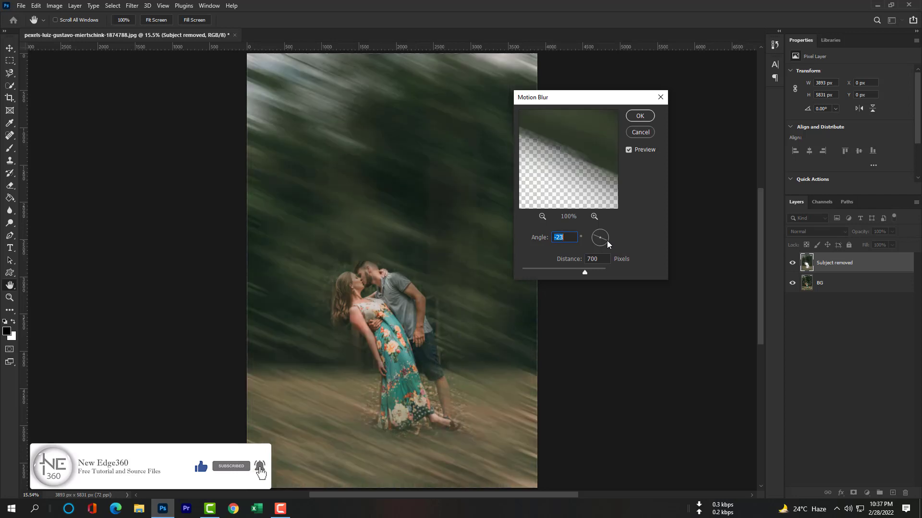
{"action": "left_click", "coordinate": [603, 232]}
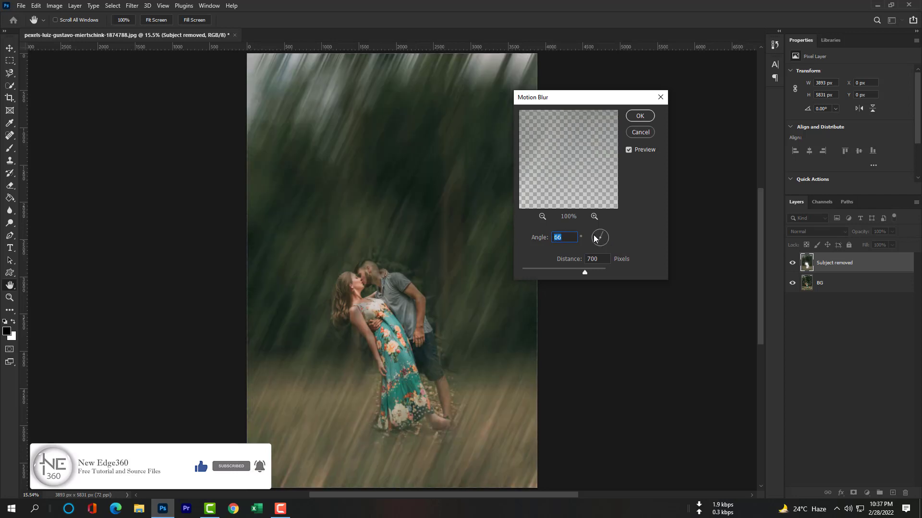
{"action": "left_click_drag", "start_coordinate": [595, 239], "coordinate": [603, 236]}
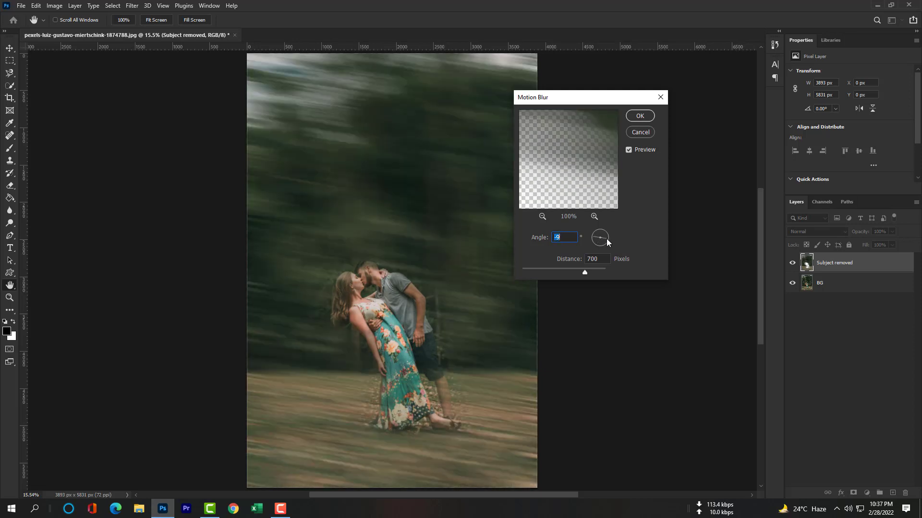
{"action": "mouse_move", "coordinate": [606, 239]}
{"action": "left_mouse_down"}
{"action": "mouse_move", "coordinate": [601, 246]}
{"action": "mouse_move", "coordinate": [599, 236]}
{"action": "left_mouse_up"}
{"action": "left_click", "coordinate": [632, 131]}
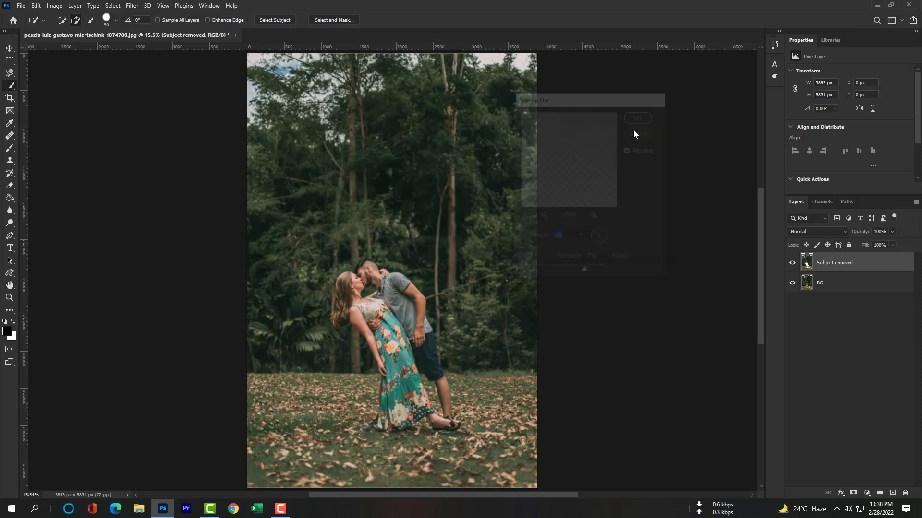
Apply a Radial Blur with Spin method, Best quality and adjusted amount to the Subject removed layer.
{"action": "left_click", "coordinate": [132, 7]}
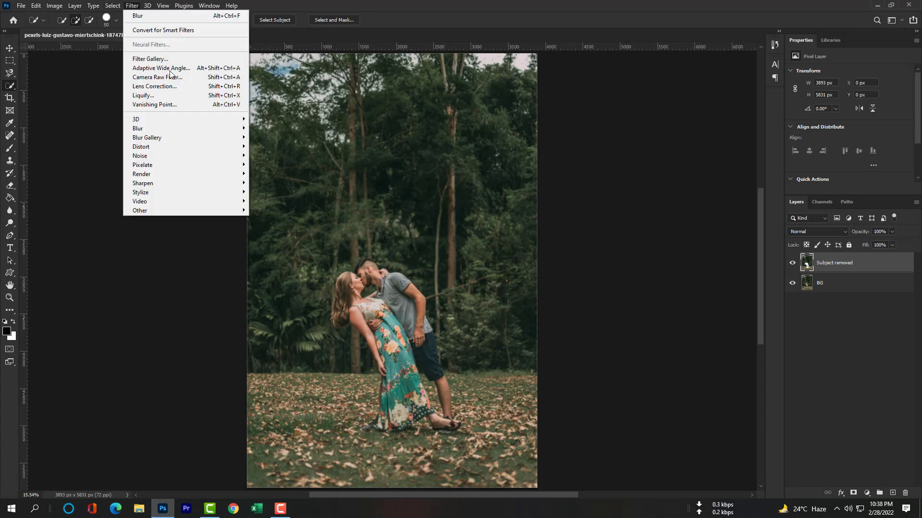
{"action": "mouse_move", "coordinate": [184, 128]}
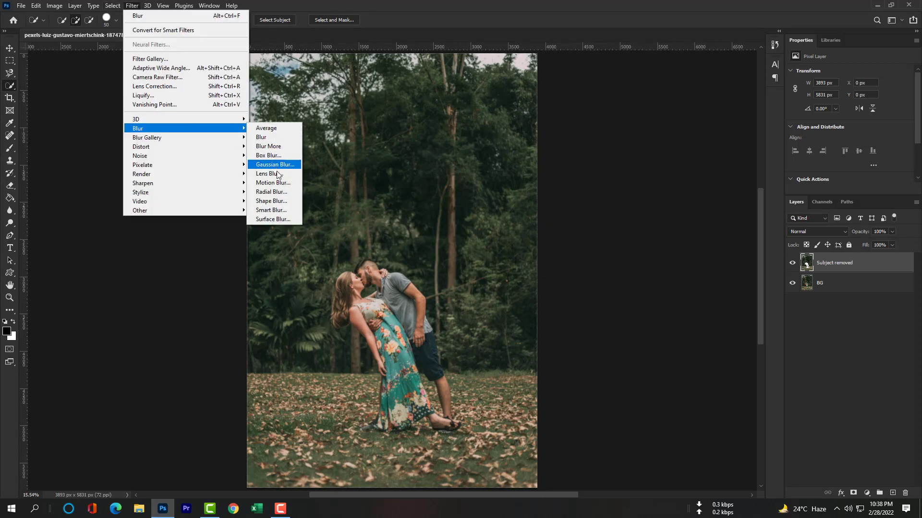
{"action": "left_click", "coordinate": [272, 192]}
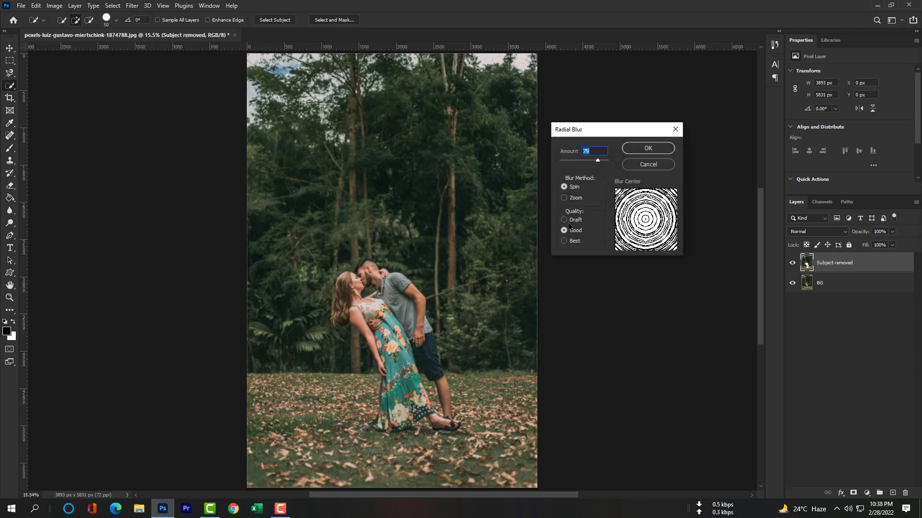
{"action": "left_click", "coordinate": [565, 242]}
{"action": "left_click_drag", "start_coordinate": [581, 158], "coordinate": [578, 163]}
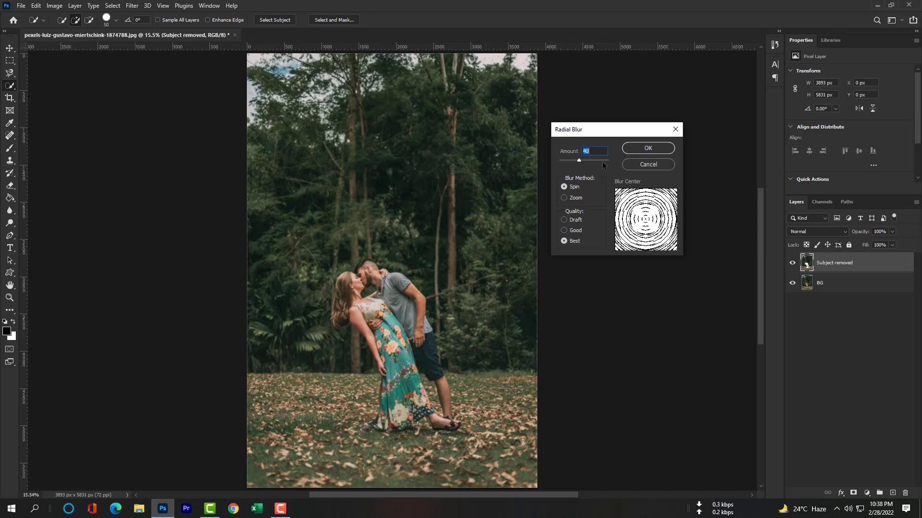
{"action": "left_click", "coordinate": [648, 148]}
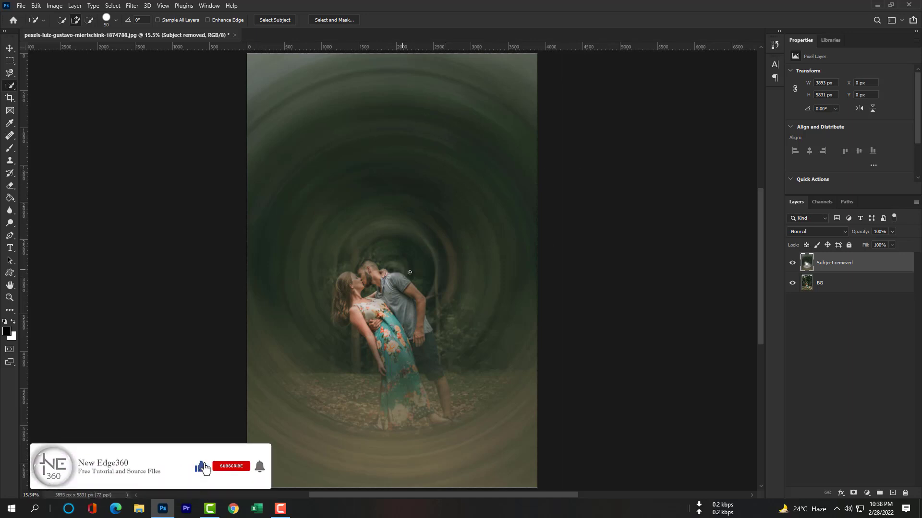
Toggle BG visibility to inspect the blur, then hide the Subject removed layer for comparison.
{"action": "left_click", "coordinate": [793, 283]}
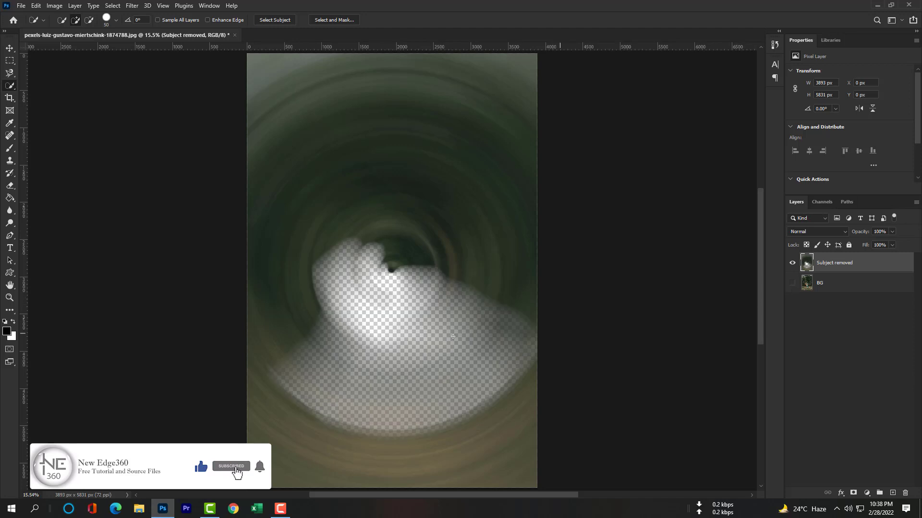
{"action": "left_click", "coordinate": [792, 283]}
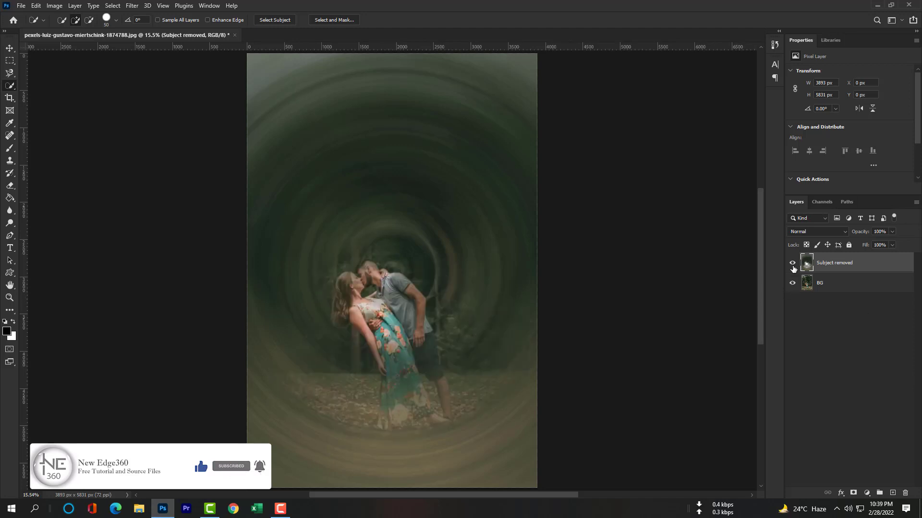
{"action": "left_click", "coordinate": [793, 263]}
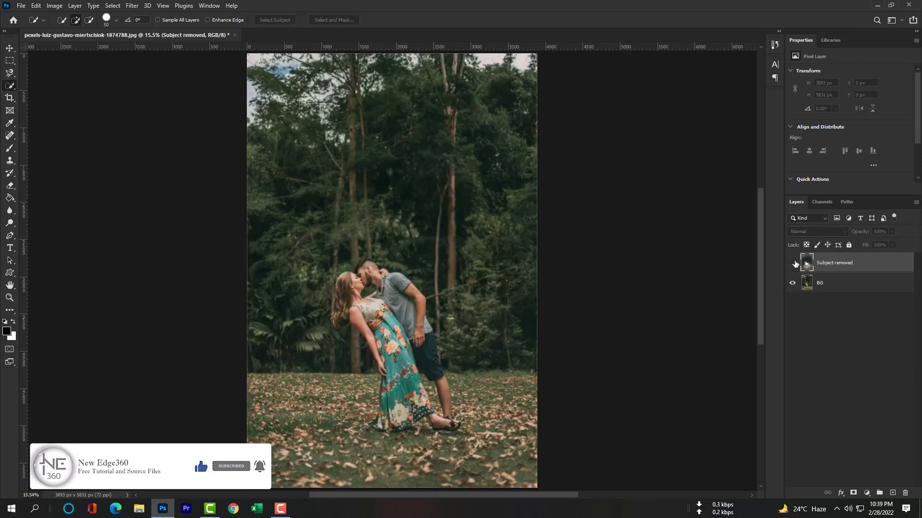